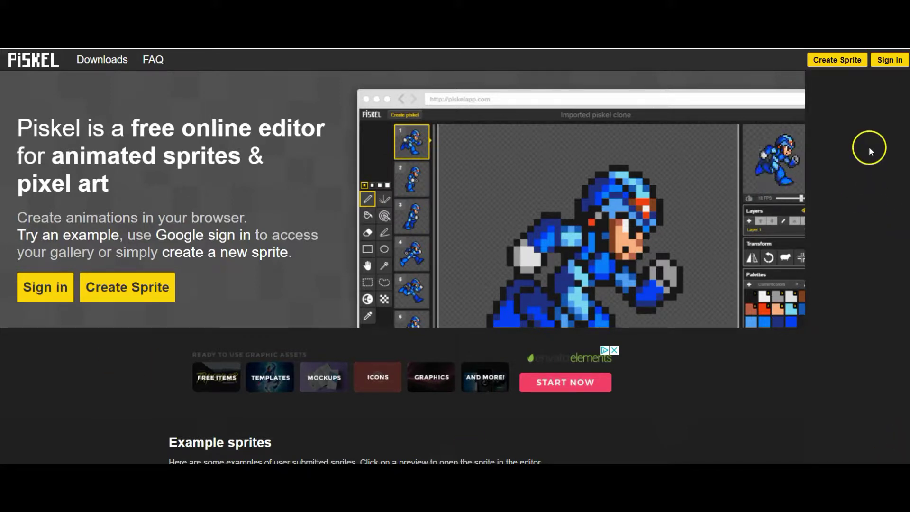
# Step: Sign in with the Google account and land on the gallery listing Emoji and Happy Apple
pyautogui.click(891, 59)
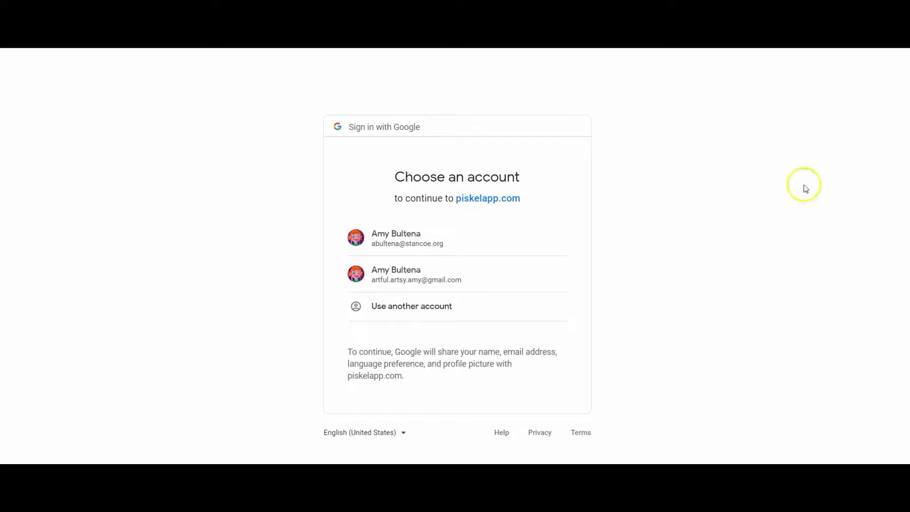
pyautogui.click(398, 280)
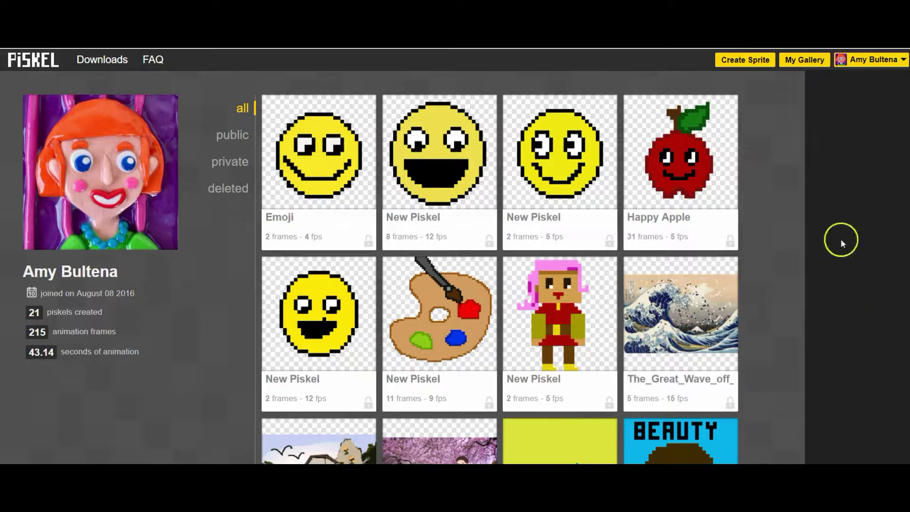
# Step: Create a new blank 32 × 32 sprite and set the pen to its largest size
pyautogui.click(730, 58)
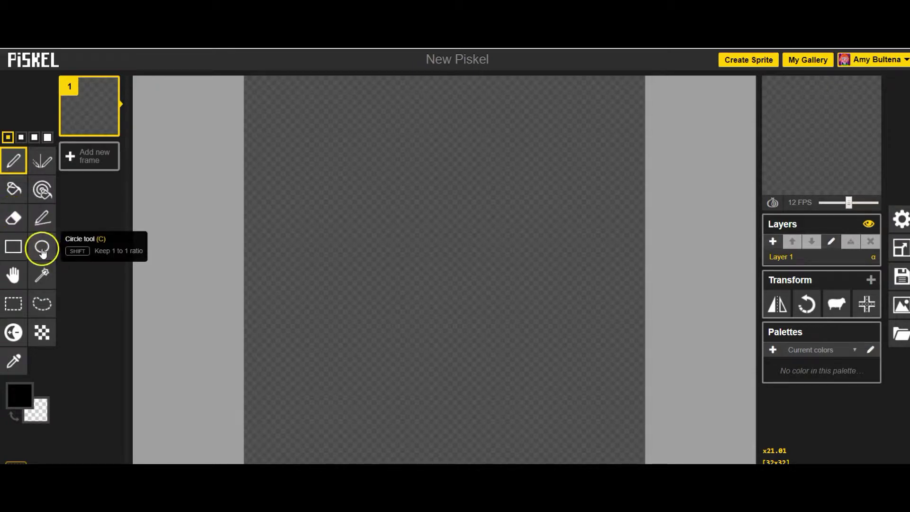
pyautogui.press(']')
pyautogui.press(']')
pyautogui.press(']')
pyautogui.click(164, 371)
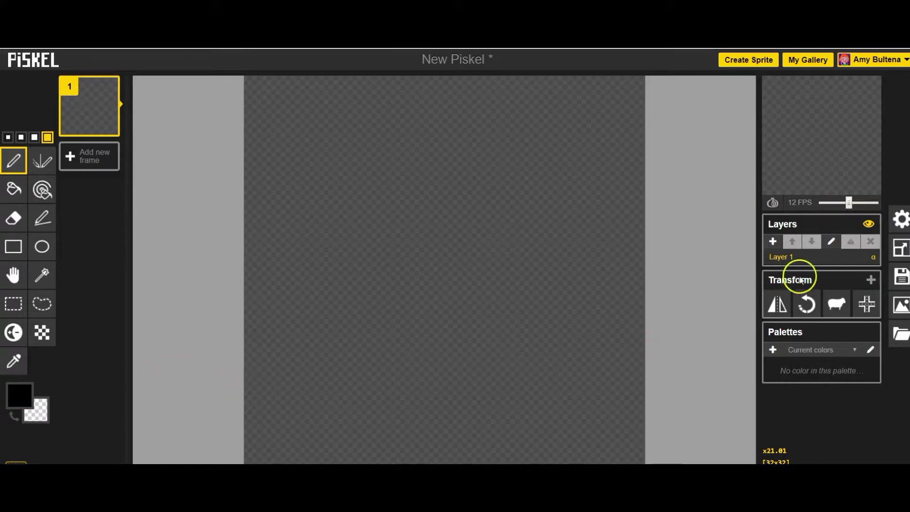
pyautogui.click(903, 248)
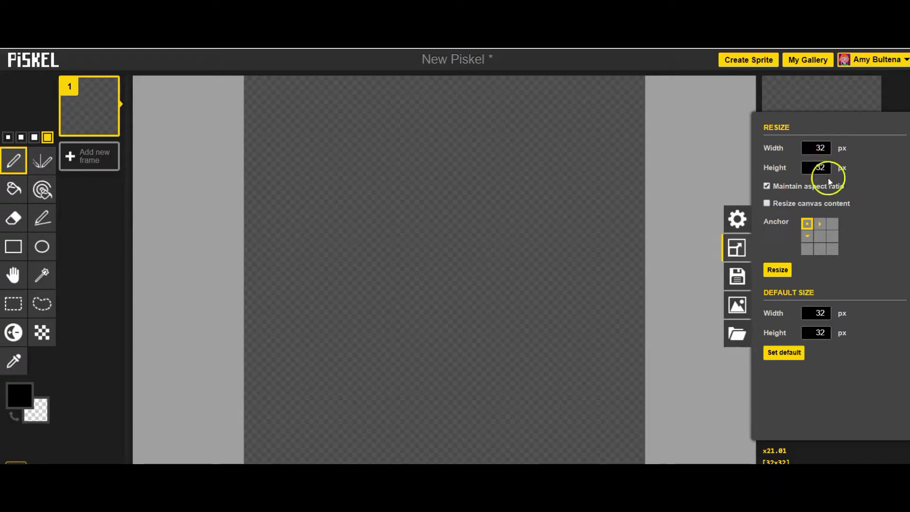
# Step: Resize the canvas to 170 × 170 px with a centre anchor
pyautogui.click(819, 239)
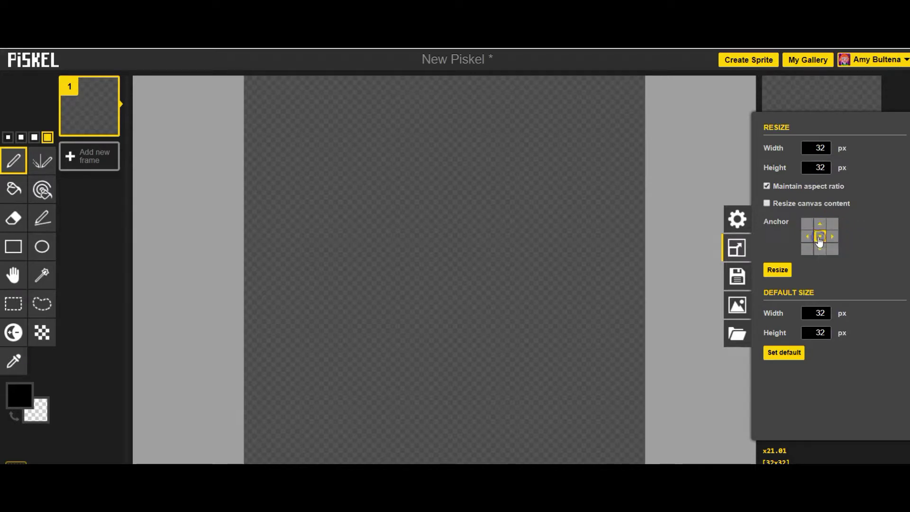
pyautogui.moveTo(811, 150); pyautogui.dragTo(823, 150)
pyautogui.write('170')
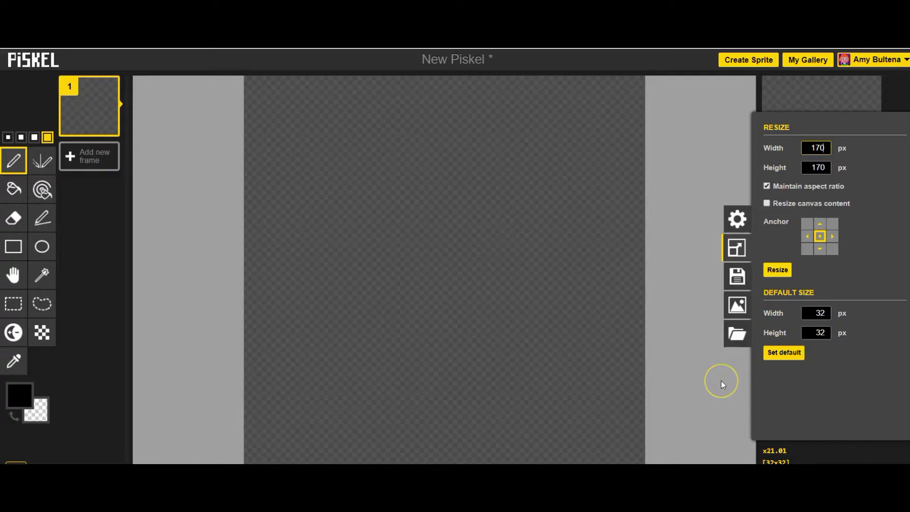
pyautogui.click(777, 271)
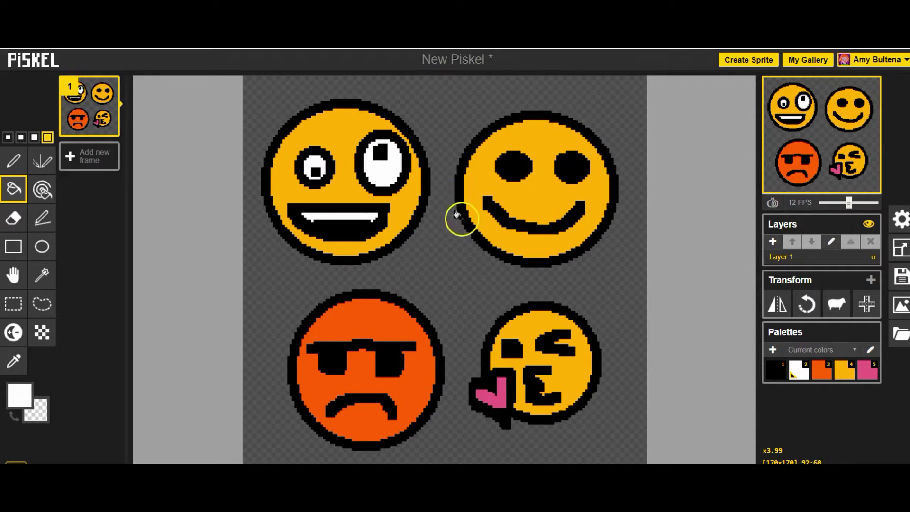
# Step: Duplicate frame 1 and its four emoji faces as a new second frame
pyautogui.moveTo(78, 90)
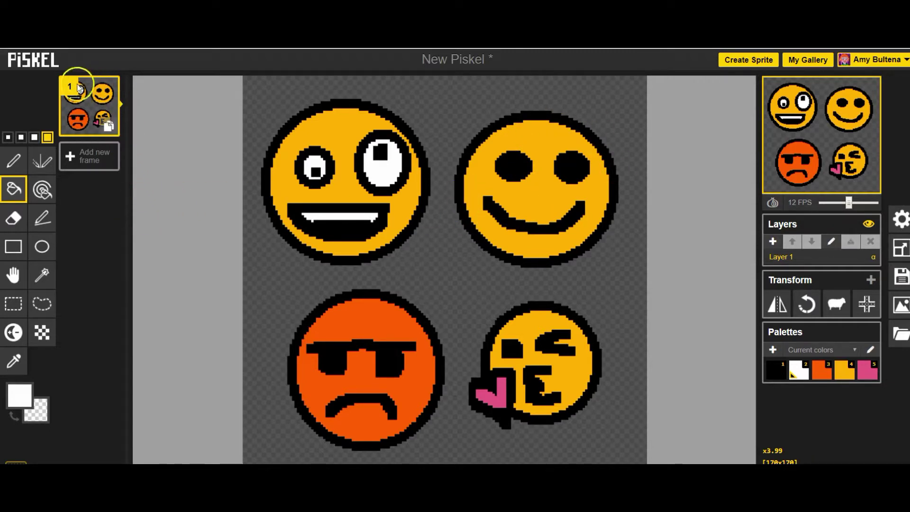
pyautogui.click(109, 127)
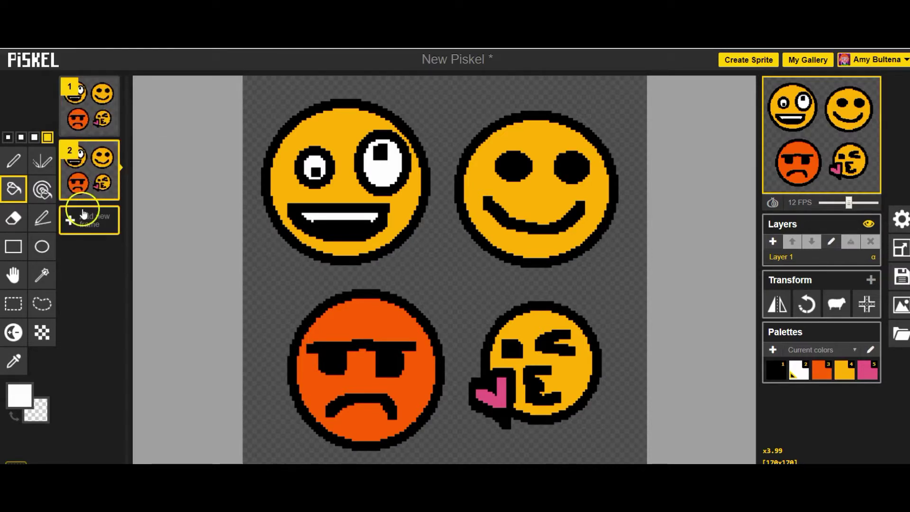
# Step: Pen a black drip outline just below the smiley's mouth on frame 2
pyautogui.click(31, 403)
pyautogui.click(21, 354)
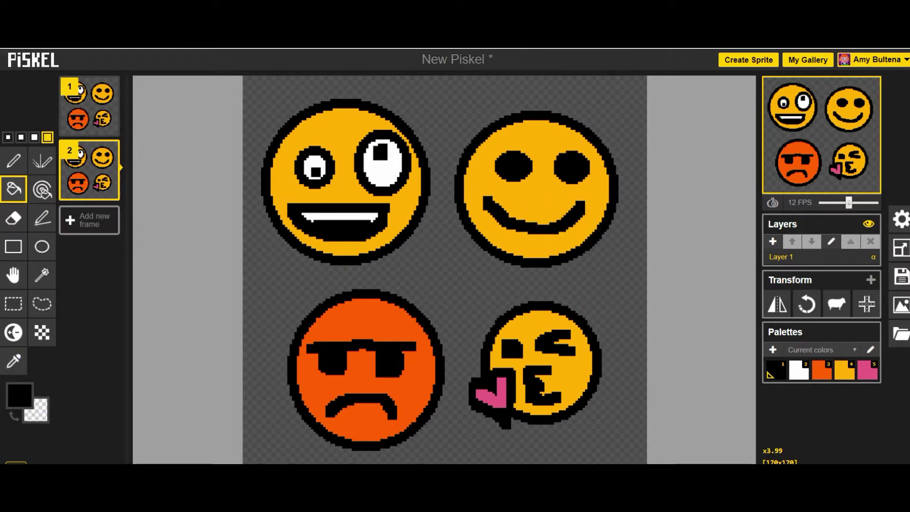
pyautogui.click(14, 156)
pyautogui.moveTo(549, 230)
pyautogui.mouseDown()
pyautogui.moveTo(552, 282)
pyautogui.moveTo(570, 288)
pyautogui.moveTo(577, 234)
pyautogui.mouseUp()
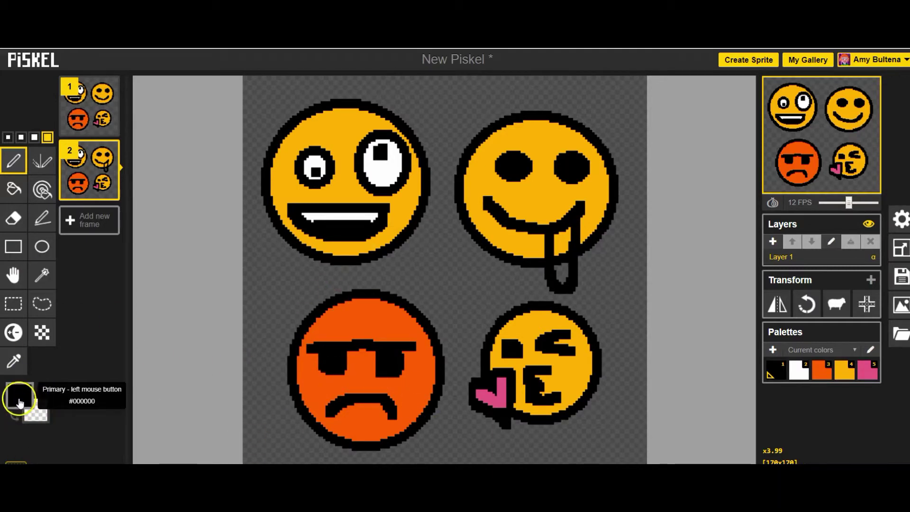
# Step: Fill the drip pink as a tongue, set playback to 3 FPS, and duplicate frame 2
pyautogui.click(19, 402)
pyautogui.click(40, 299)
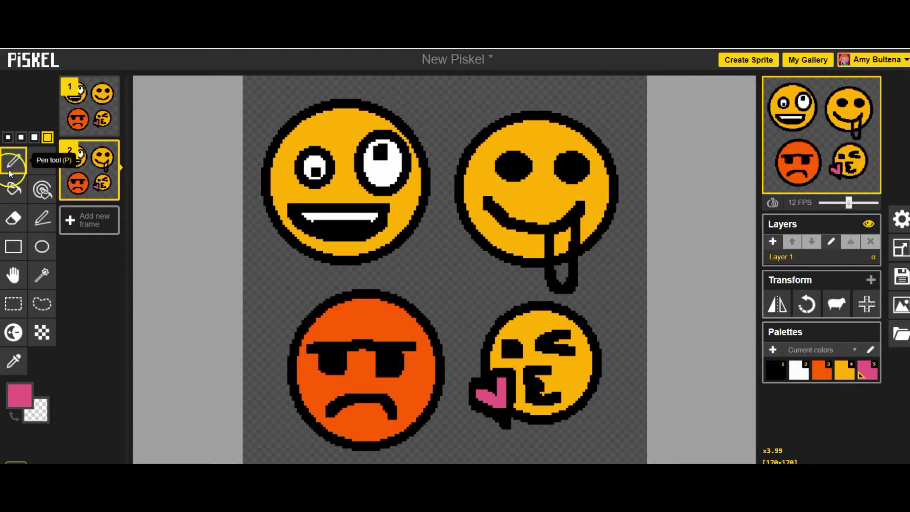
pyautogui.moveTo(559, 250); pyautogui.dragTo(562, 263)
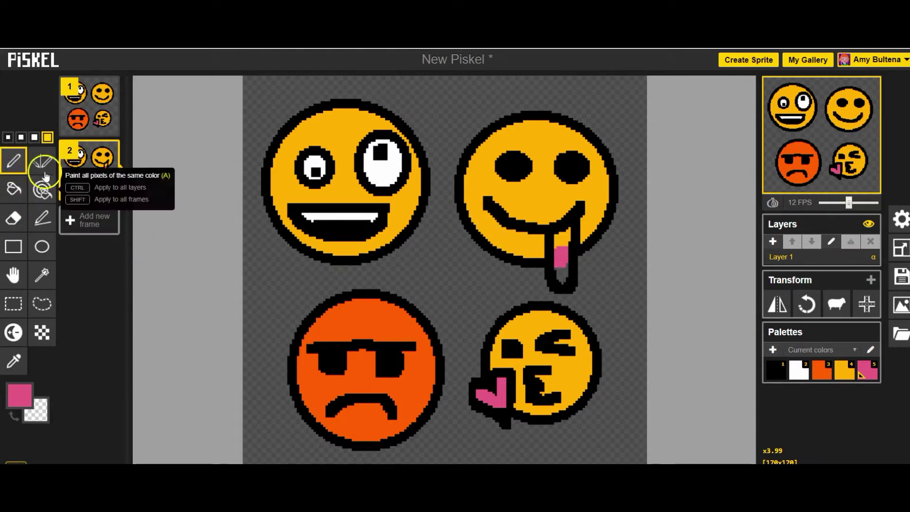
pyautogui.click(15, 189)
pyautogui.click(572, 240)
pyautogui.click(563, 276)
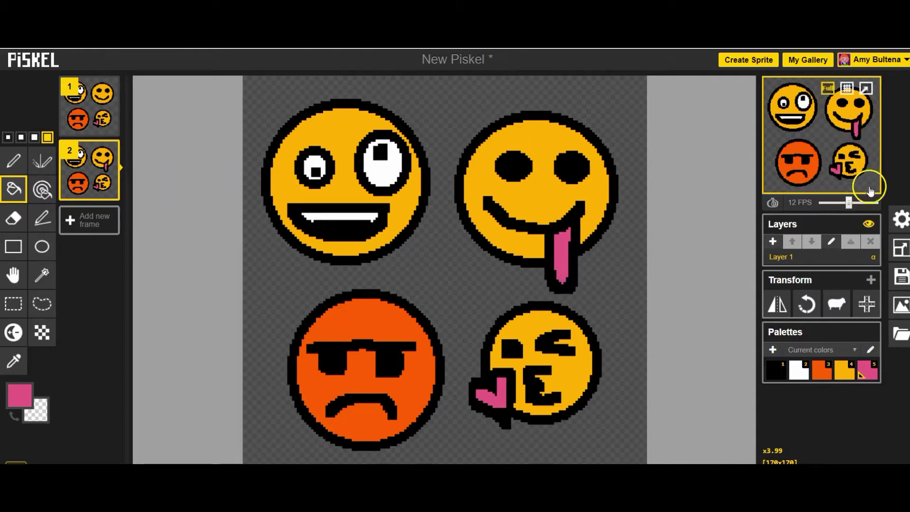
pyautogui.moveTo(848, 203); pyautogui.dragTo(830, 205)
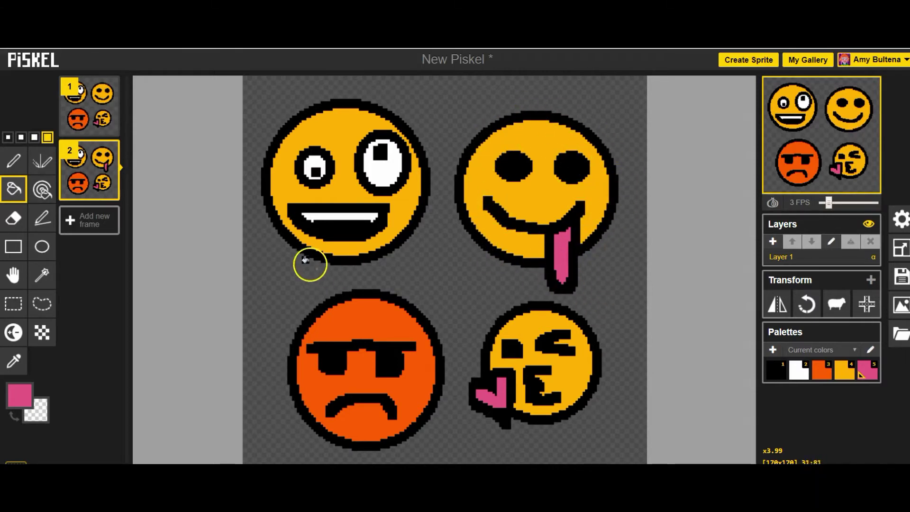
pyautogui.click(108, 191)
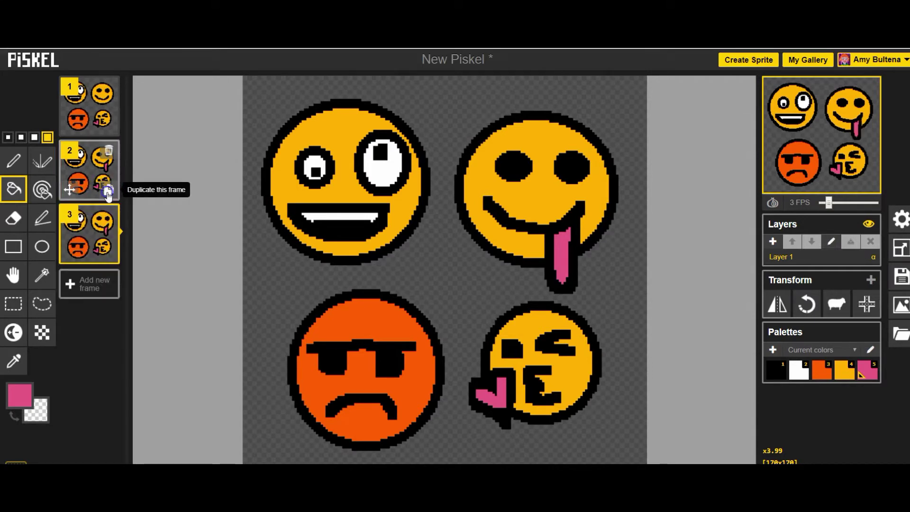
# Step: Draw black horn-like brow strokes above the angry orange face on frame 3
pyautogui.scroll(-1, 434, 142)
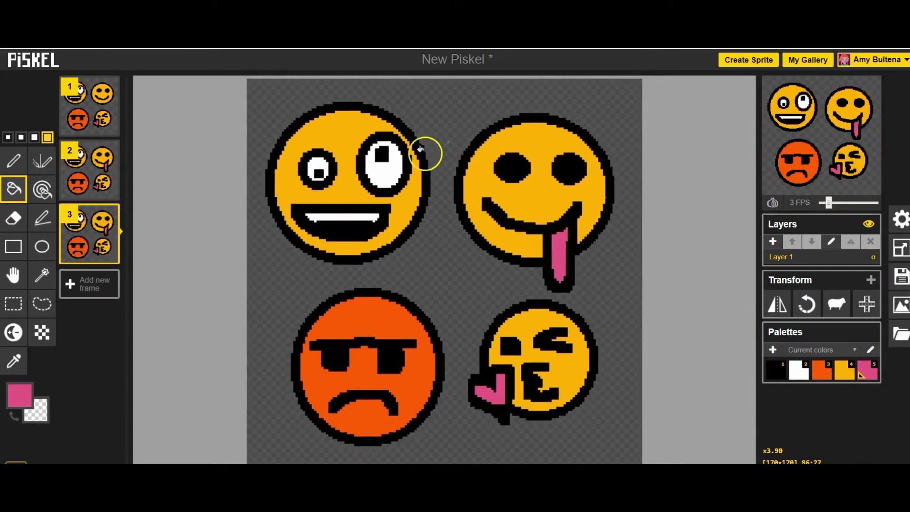
pyautogui.scroll(-1, 435, 142)
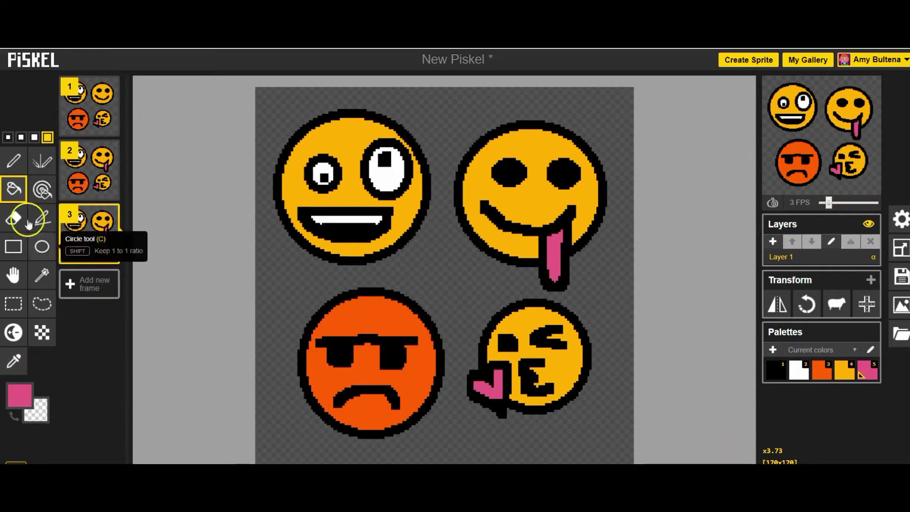
pyautogui.click(15, 159)
pyautogui.click(24, 397)
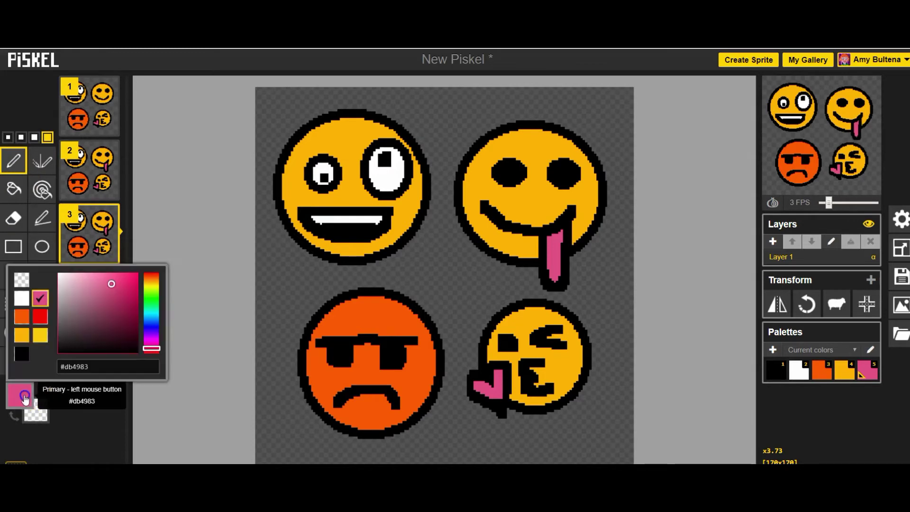
pyautogui.click(22, 353)
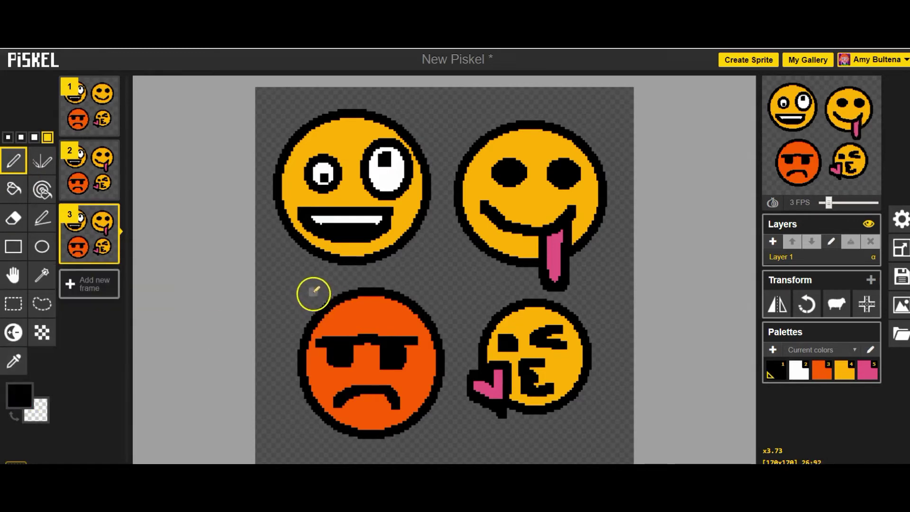
pyautogui.moveTo(308, 287)
pyautogui.mouseDown()
pyautogui.moveTo(367, 327)
pyautogui.moveTo(429, 274)
pyautogui.mouseUp()
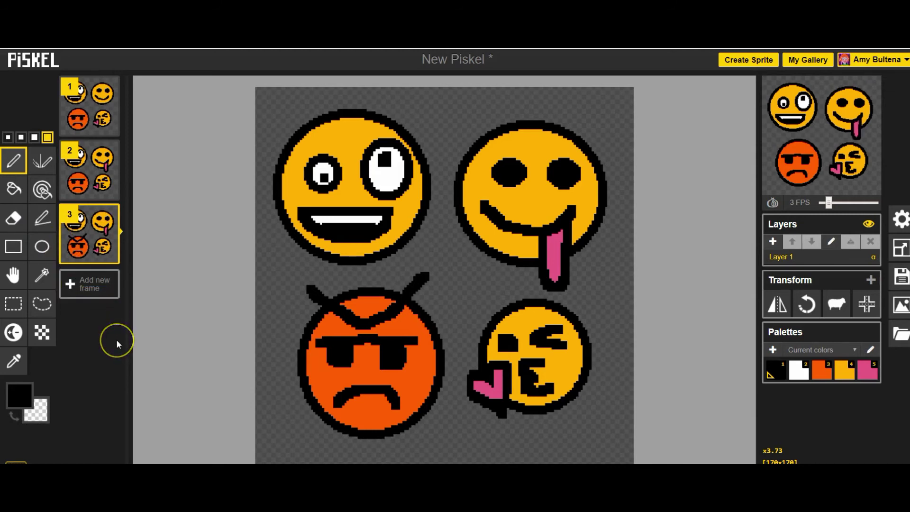
pyautogui.click(906, 282)
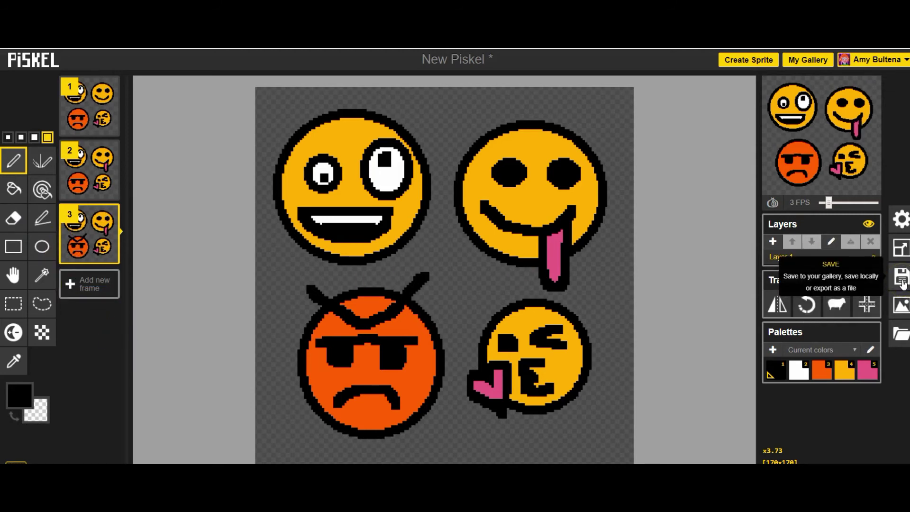
# Step: Retitle the sprite from 'New Piskel' to 'Emphasis Emoji' and save it to the gallery
pyautogui.click(903, 282)
pyautogui.click(822, 160)
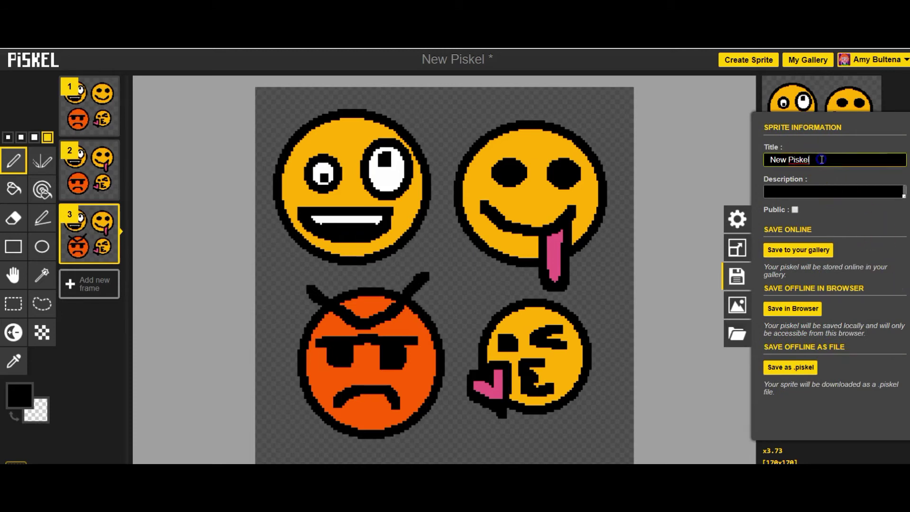
pyautogui.click(732, 156)
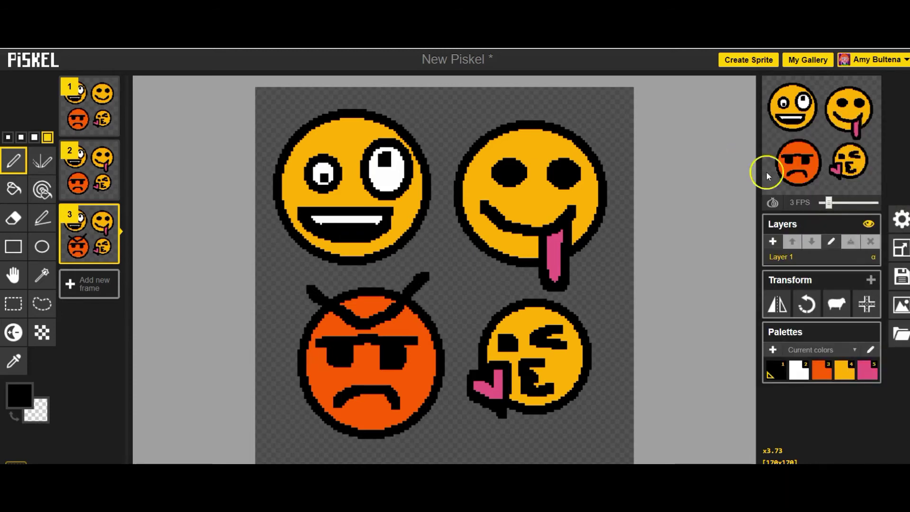
pyautogui.click(902, 276)
pyautogui.moveTo(826, 164); pyautogui.dragTo(795, 161)
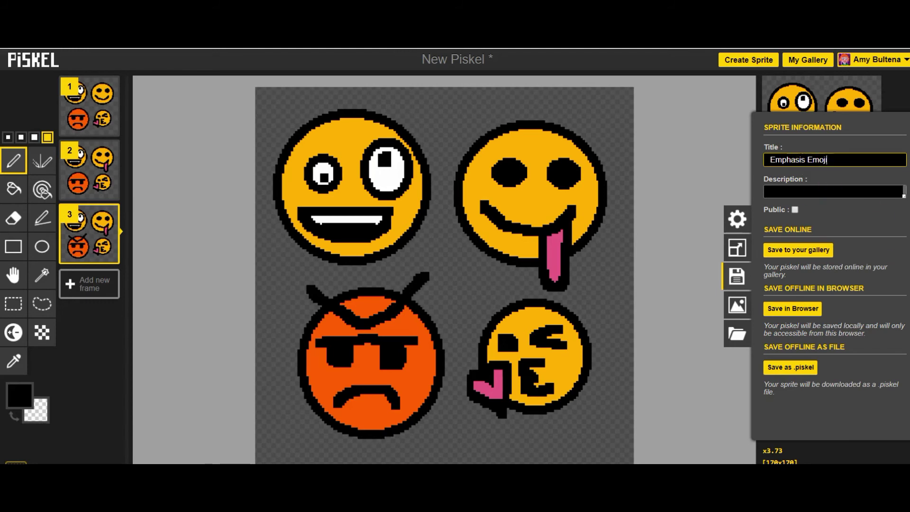
pyautogui.click(787, 252)
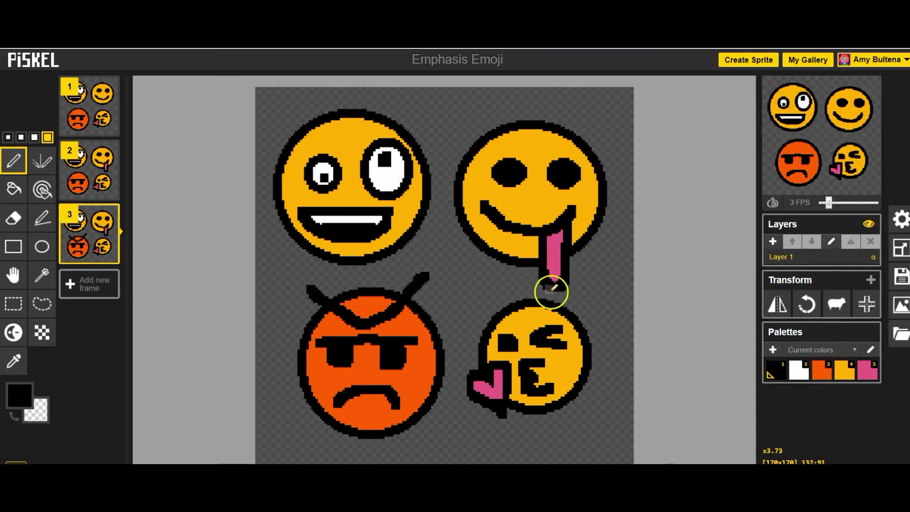
# Step: Undo and redraw the angry face's left horn, then go to My Gallery
pyautogui.hotkey('ctrl', 'z')
pyautogui.moveTo(309, 290); pyautogui.dragTo(342, 306)
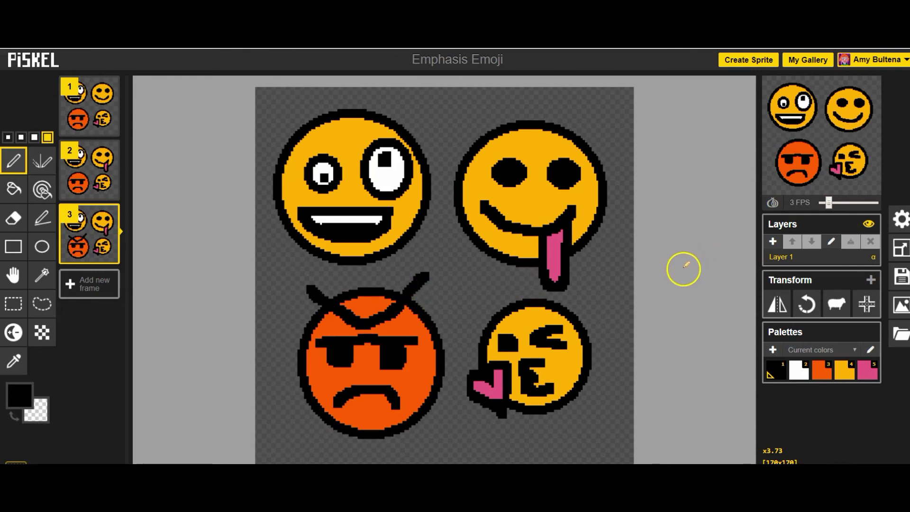
pyautogui.click(805, 64)
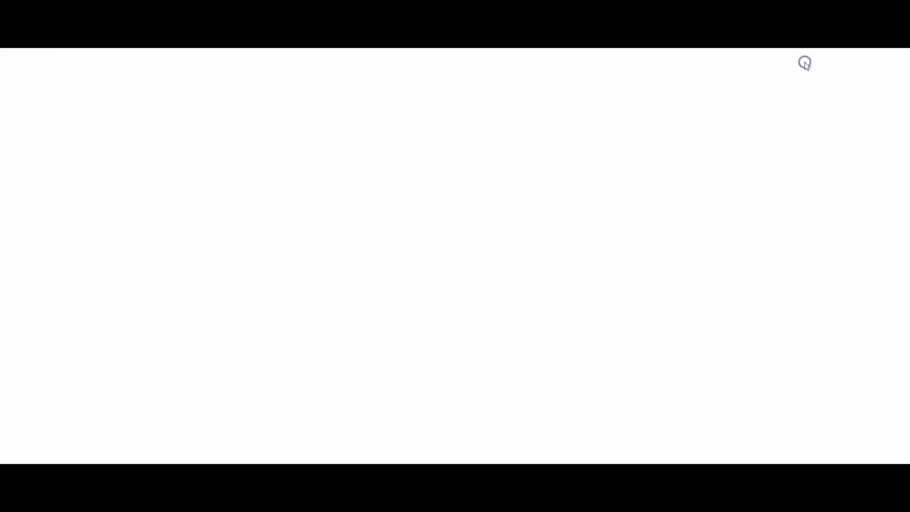